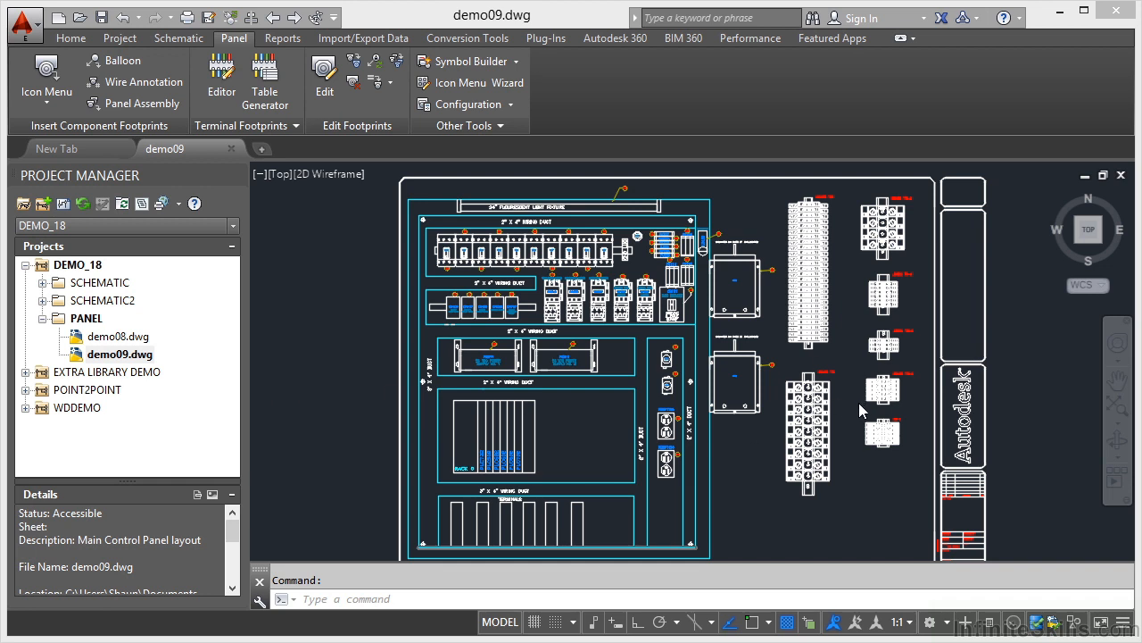
# - Reload the schematic terminal list for panel insertion at project scope with all location codes, processing only the second SCHEMATIC drawing
pyautogui.middleClick(323, 335)
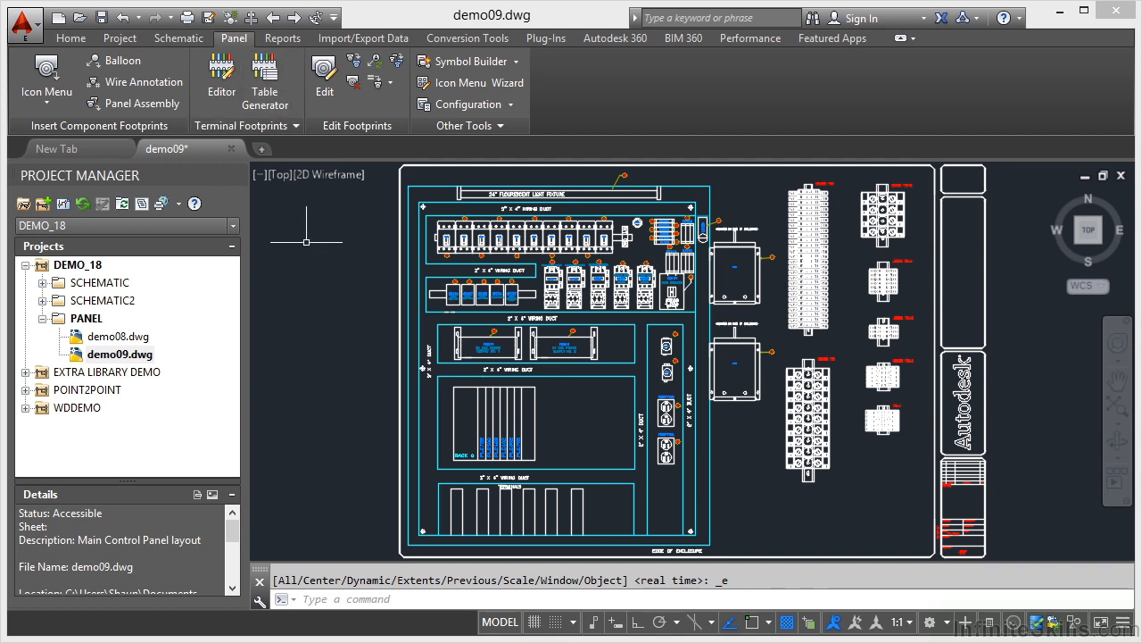
pyautogui.click(296, 126)
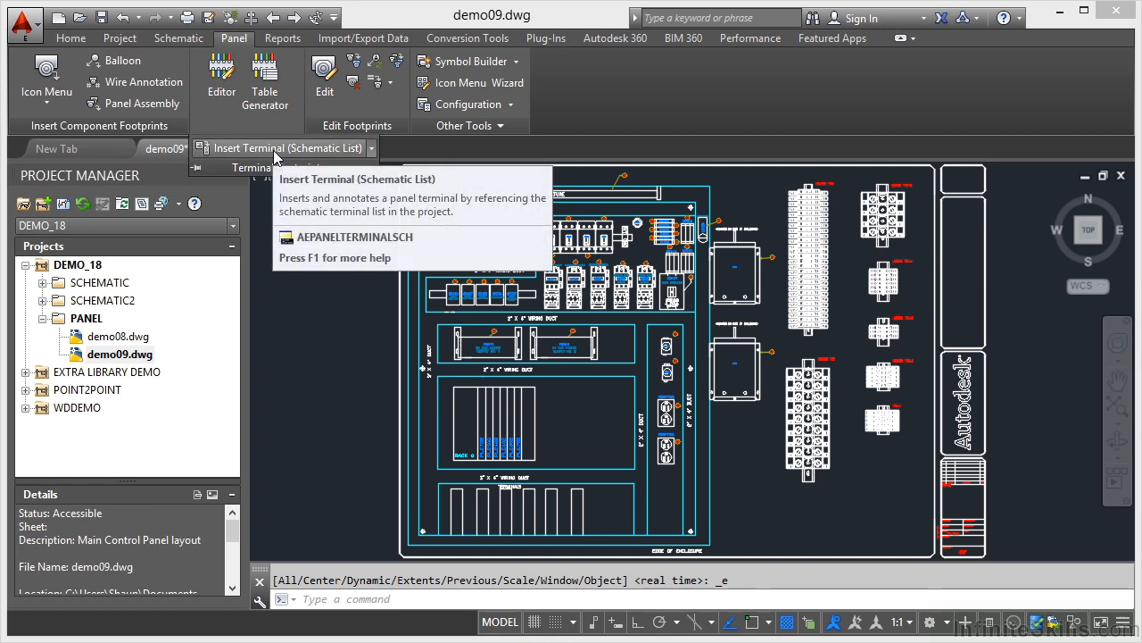
pyautogui.click(274, 152)
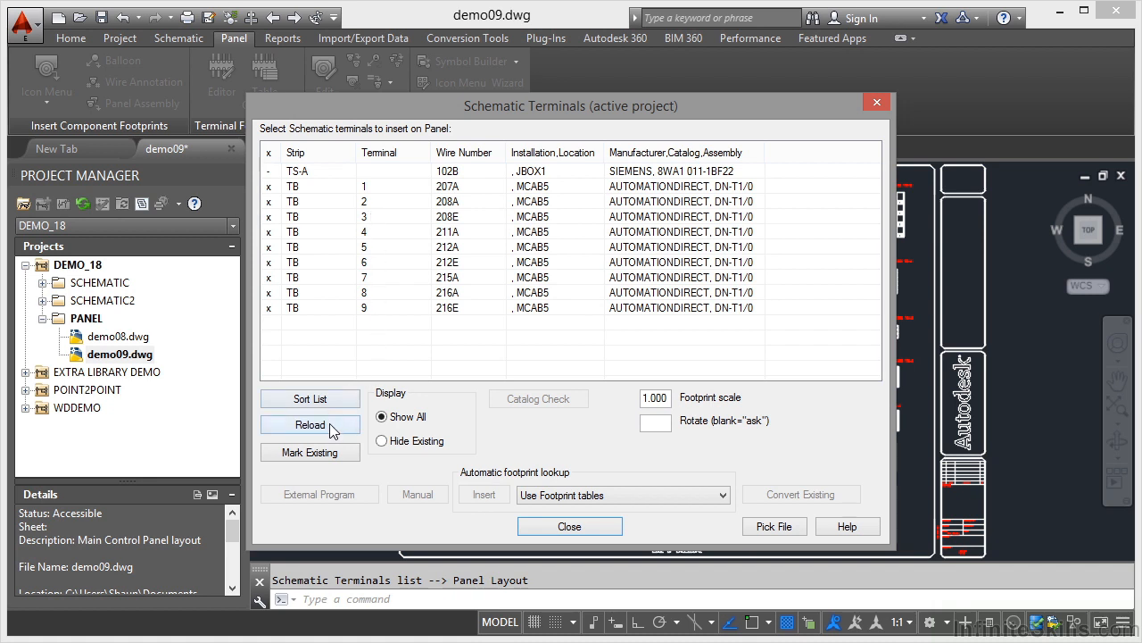
pyautogui.click(330, 423)
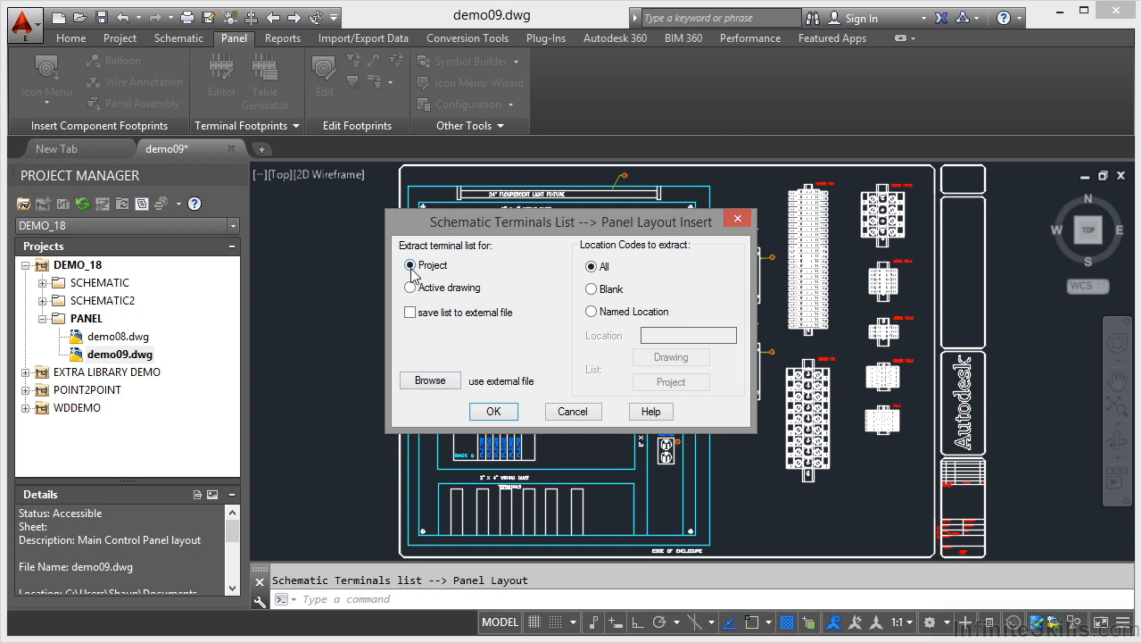
pyautogui.click(494, 413)
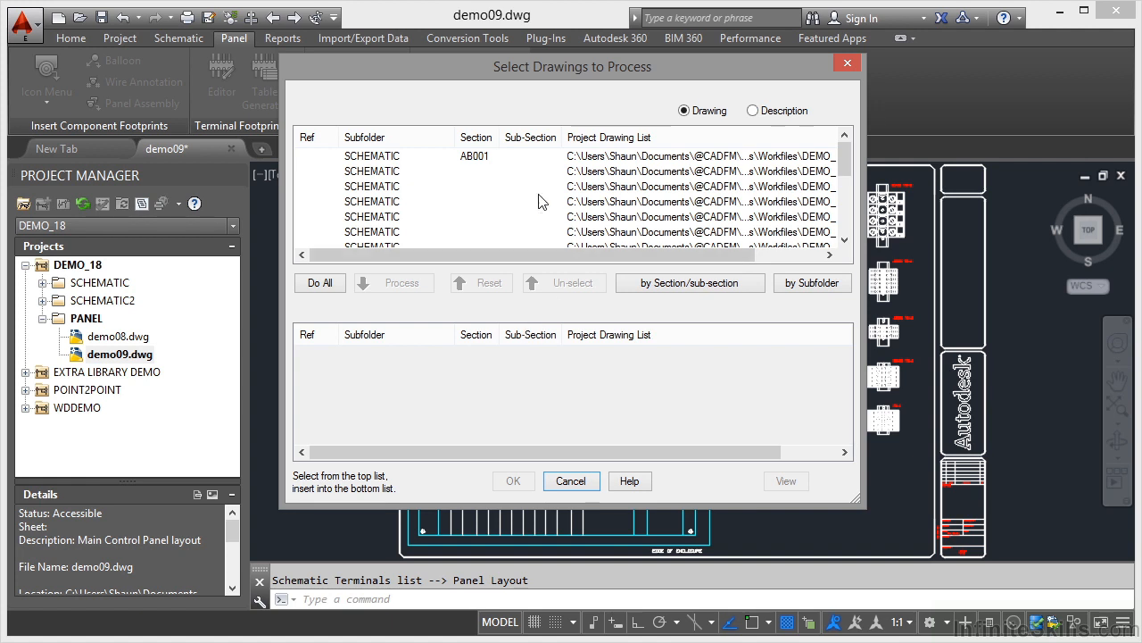
pyautogui.click(384, 172)
pyautogui.moveTo(442, 253); pyautogui.dragTo(576, 264)
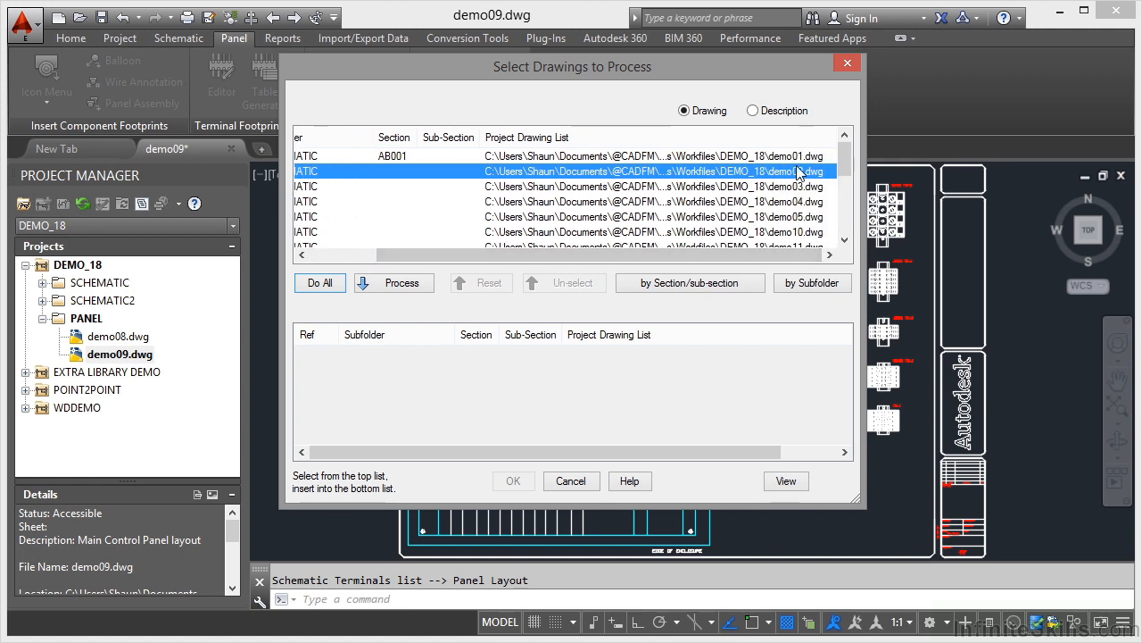
pyautogui.click(392, 284)
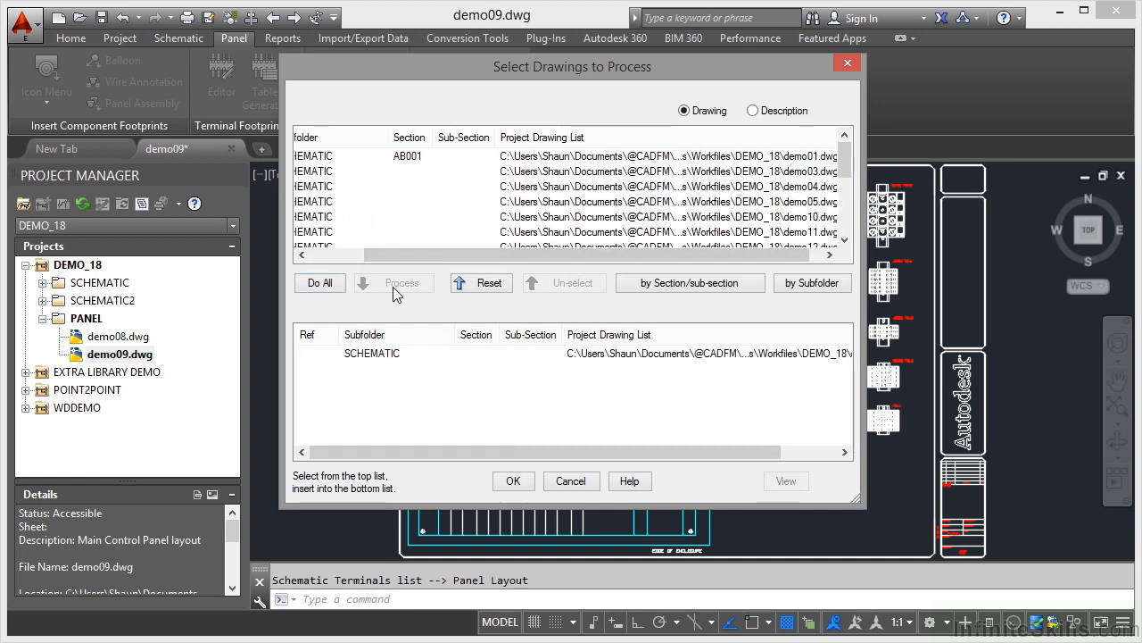
pyautogui.click(513, 482)
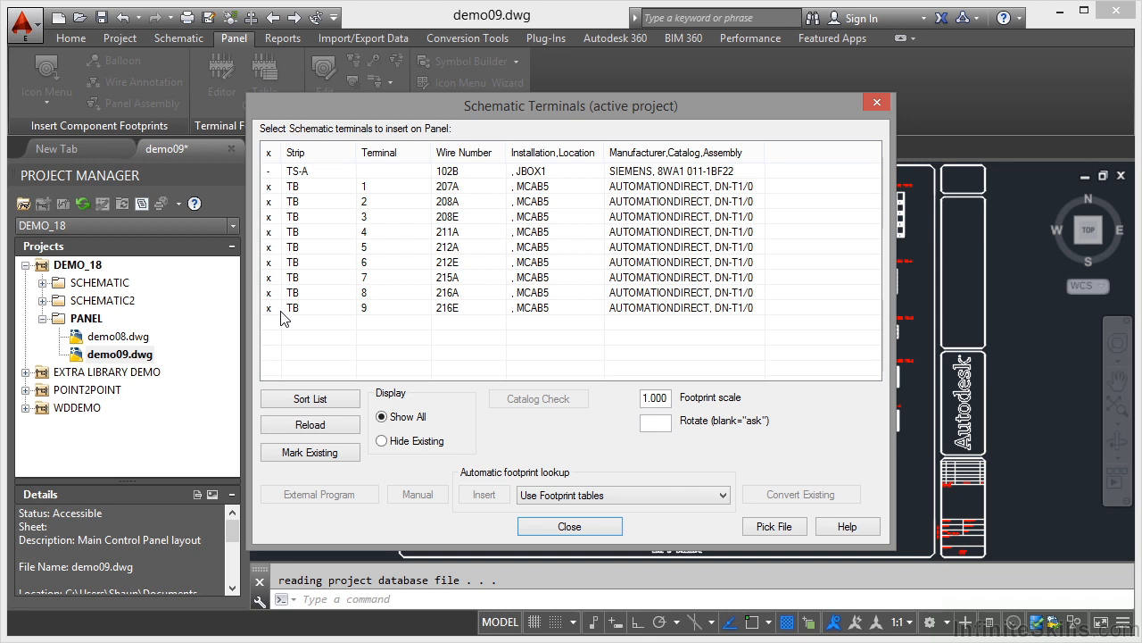
# - Insert the TS-A terminal footprint for wire 102B, using footprint tables, just below the nine-terminal strip at 0° rotation, accepting its JBOX1 properties
pyautogui.click(275, 171)
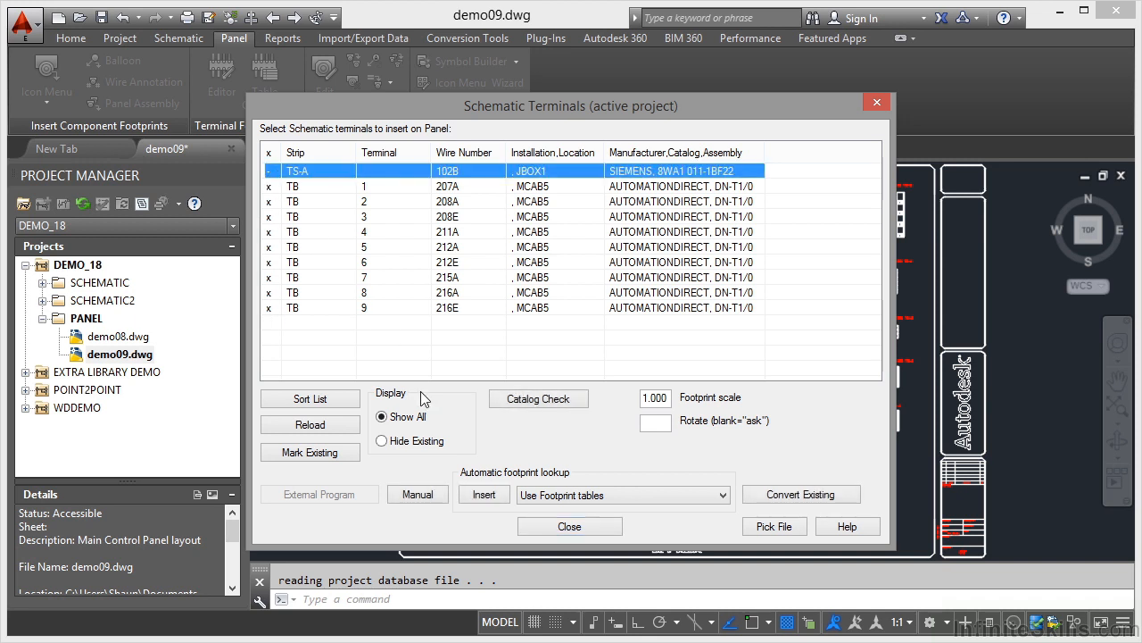
pyautogui.click(483, 495)
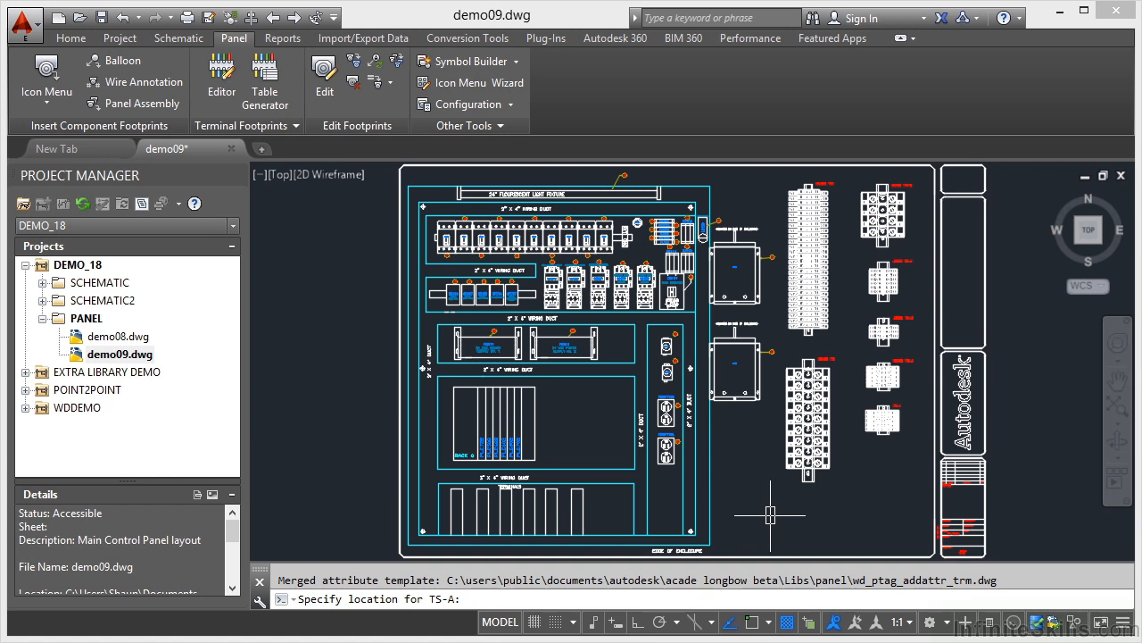
pyautogui.click(614, 622)
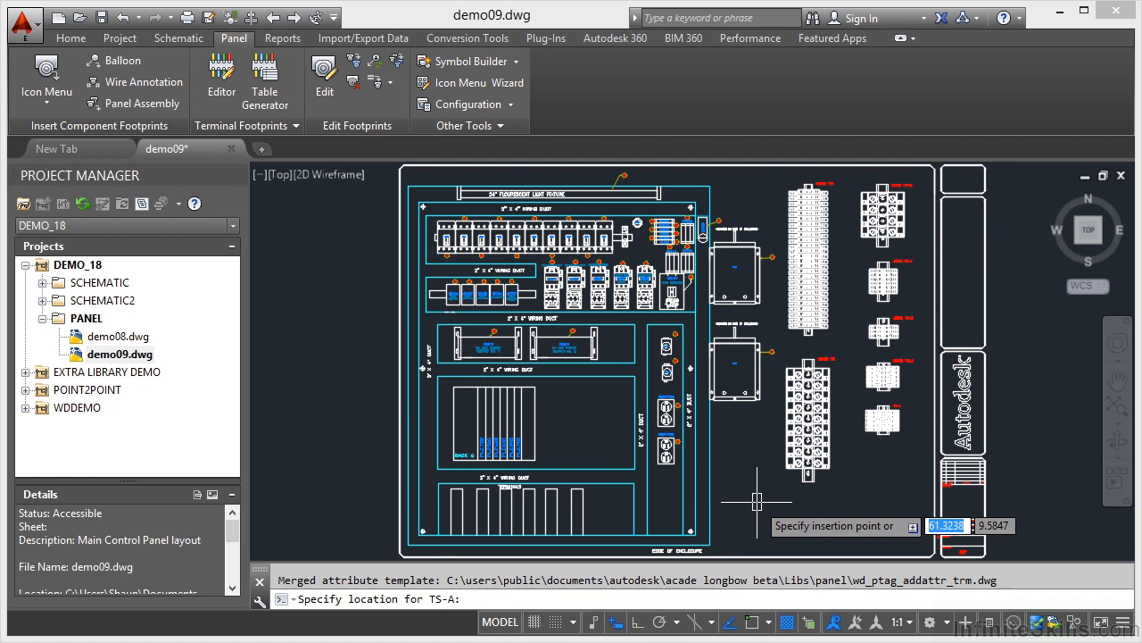
pyautogui.scroll(2, 793, 501)
pyautogui.scroll(3, 793, 501)
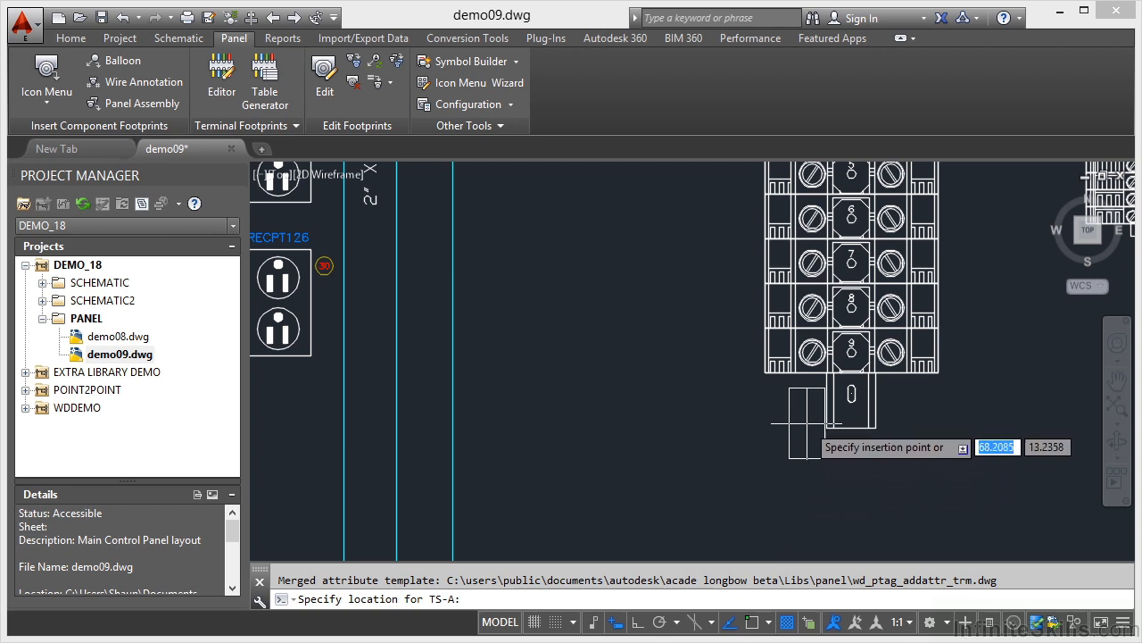
pyautogui.press('F8')
pyautogui.click(785, 501)
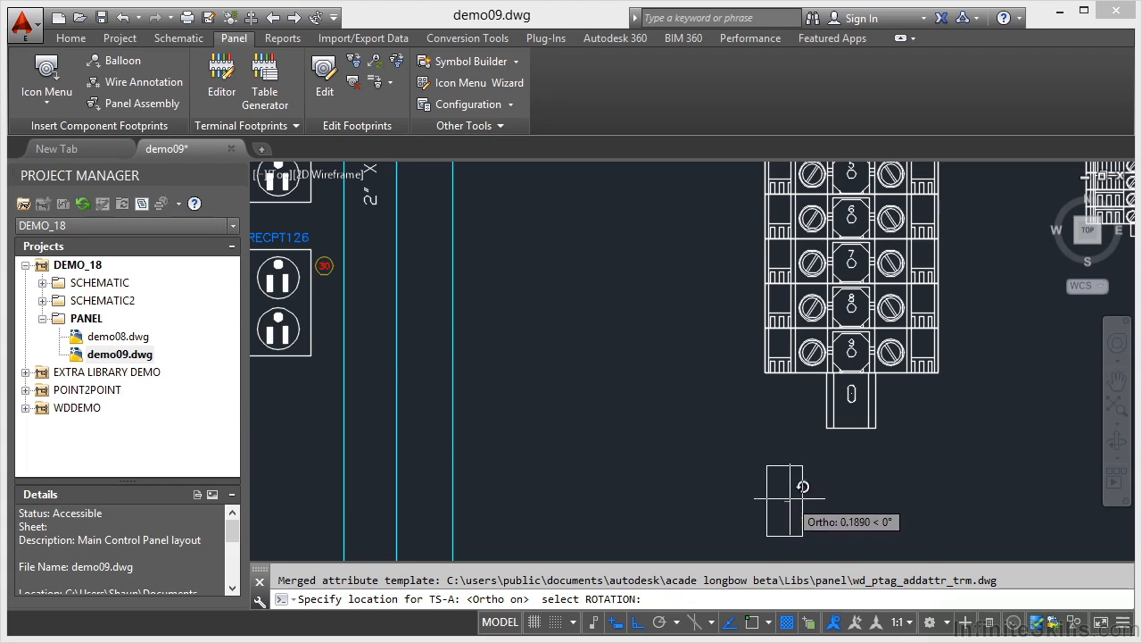
pyautogui.click(789, 499)
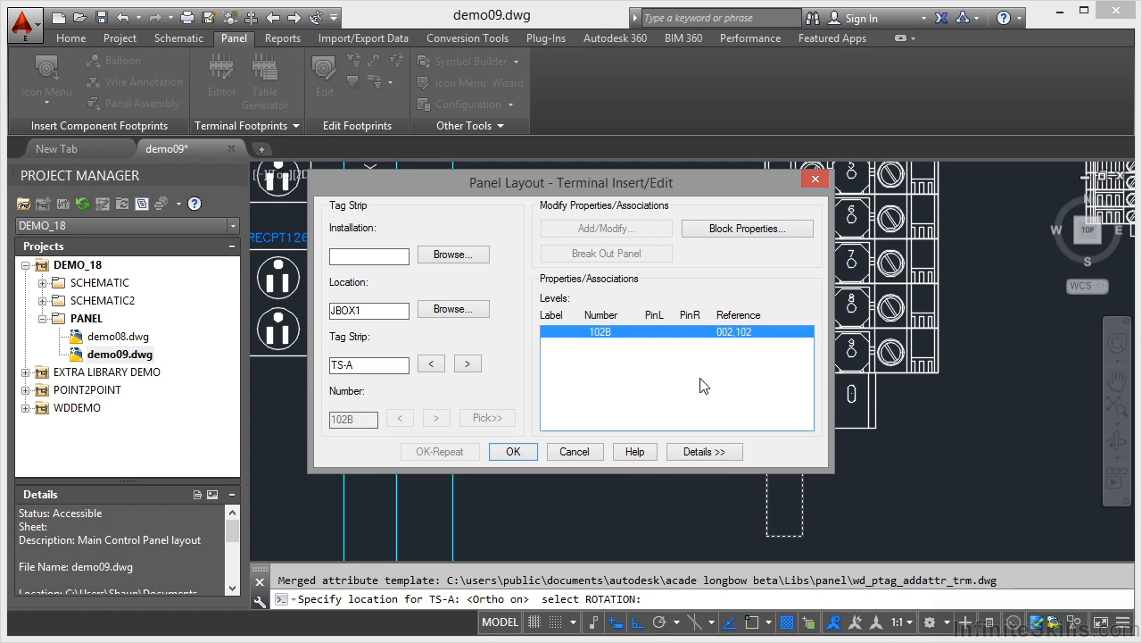
pyautogui.click(517, 450)
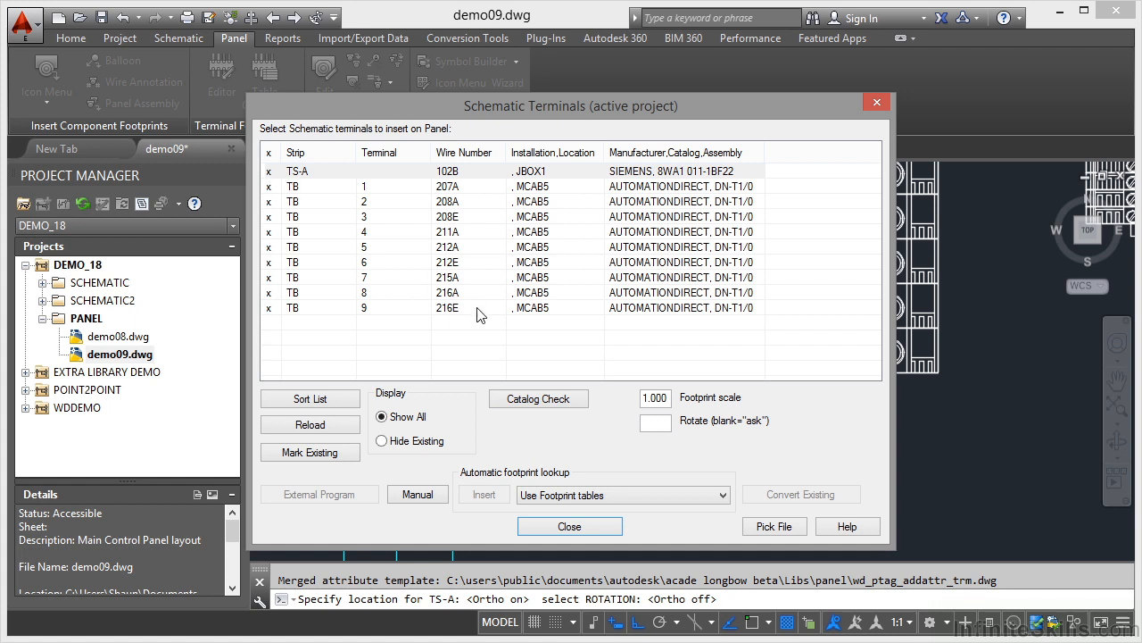
pyautogui.click(591, 529)
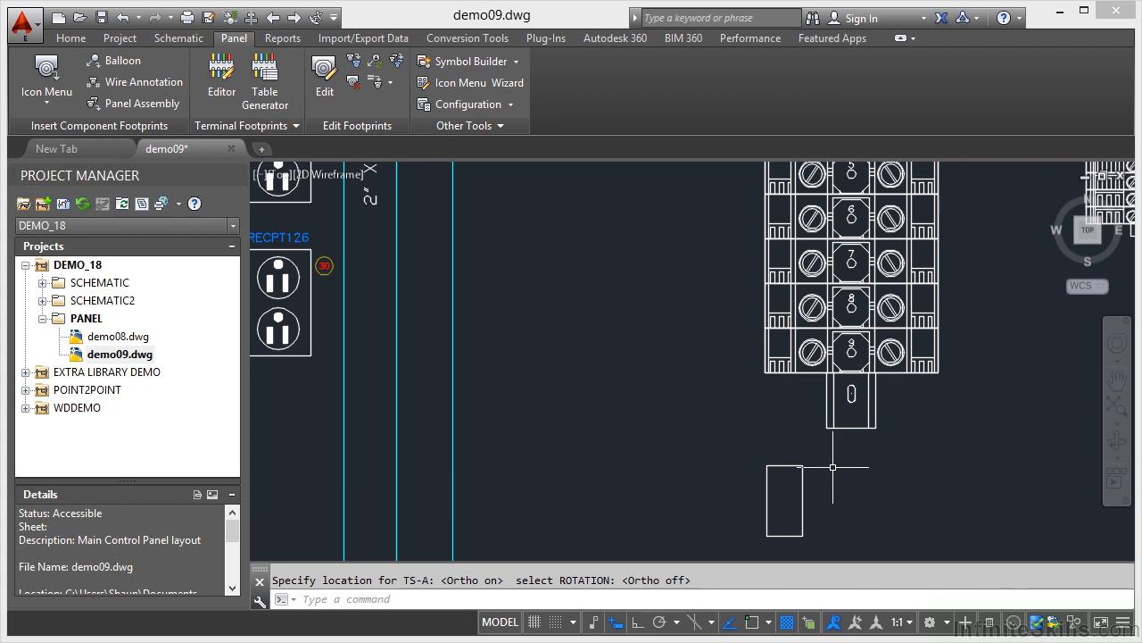
# - Examine the numbered terminals in the strip above the inserted TS-A footprint and in the TB-1 strip
pyautogui.scroll(-5, 833, 401)
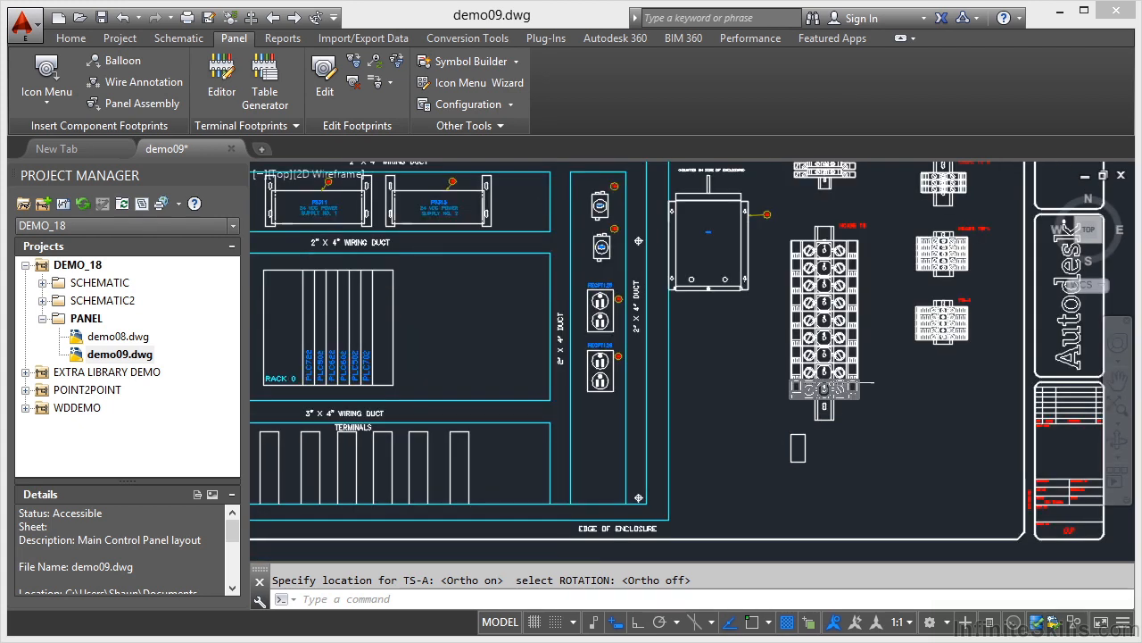
pyautogui.scroll(5, 834, 357)
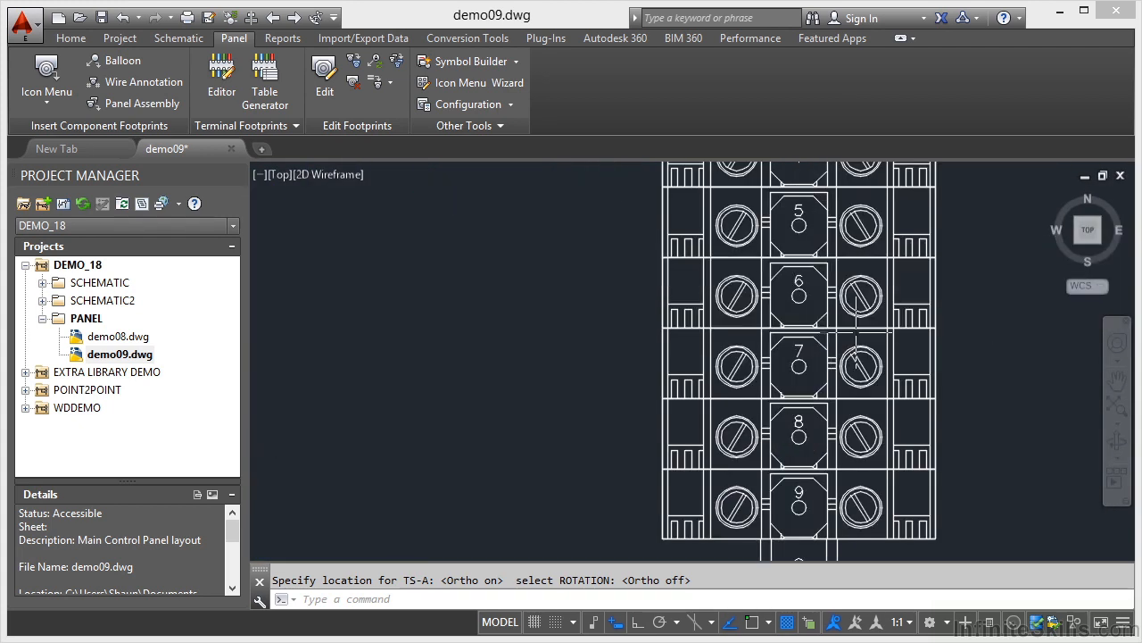
pyautogui.scroll(-1, 939, 371)
pyautogui.scroll(-3, 939, 372)
pyautogui.scroll(5, 812, 348)
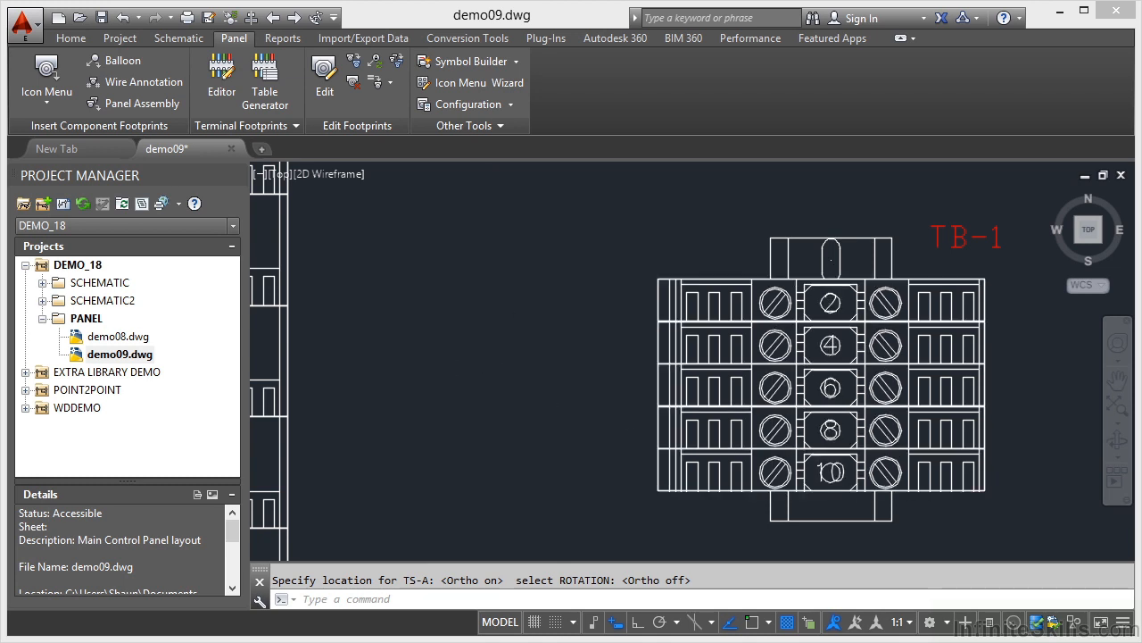
pyautogui.scroll(-6, 518, 357)
pyautogui.moveTo(504, 440); pyautogui.dragTo(757, 357, button='middle')
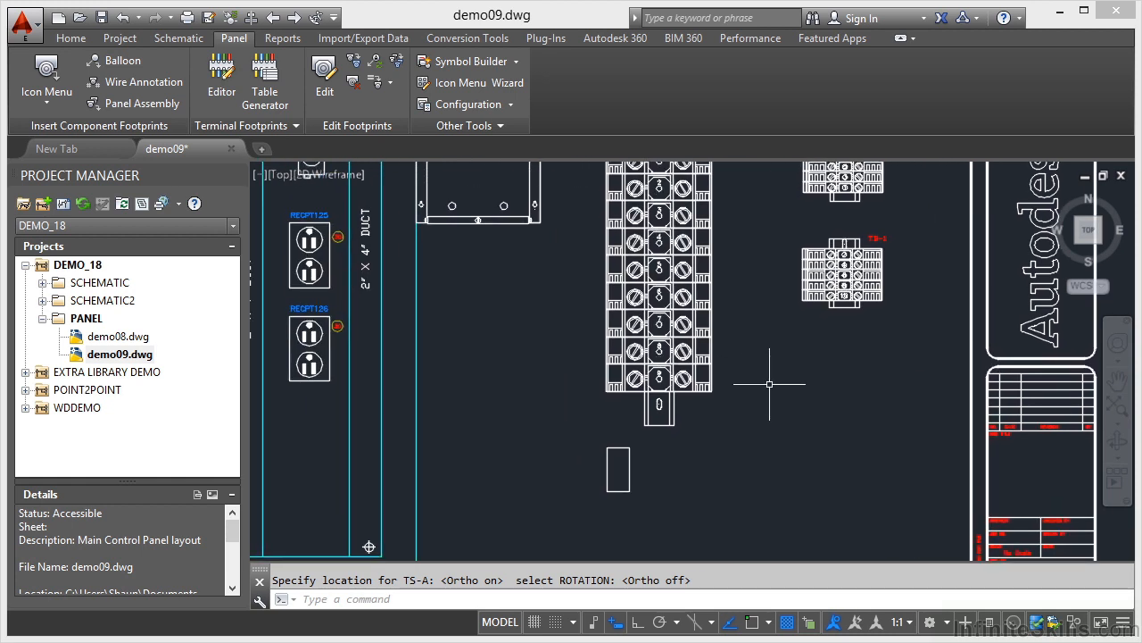
# - Open the TS-A footprint for editing and review its terminal associations under the JBOX1-TS-A strip
pyautogui.click(629, 456)
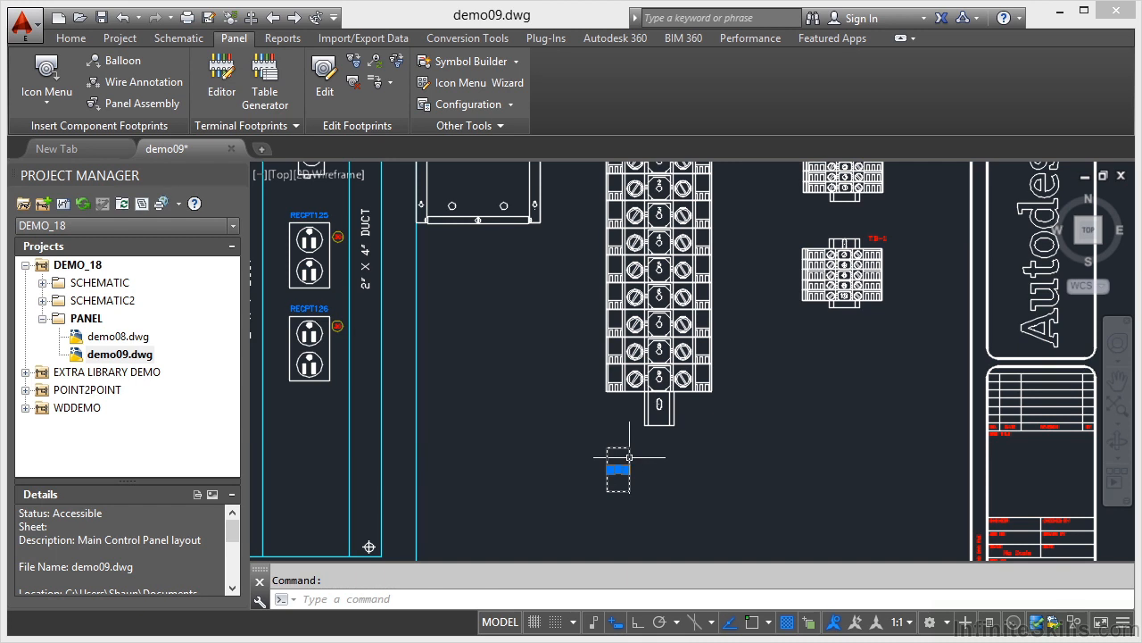
pyautogui.rightClick(630, 457)
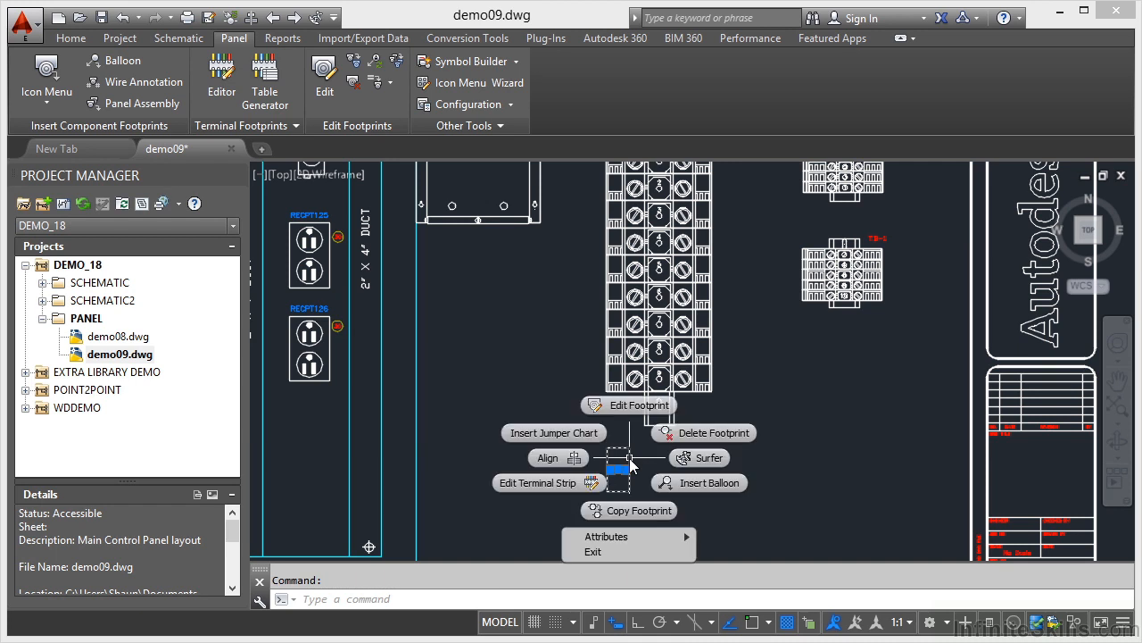
pyautogui.click(645, 412)
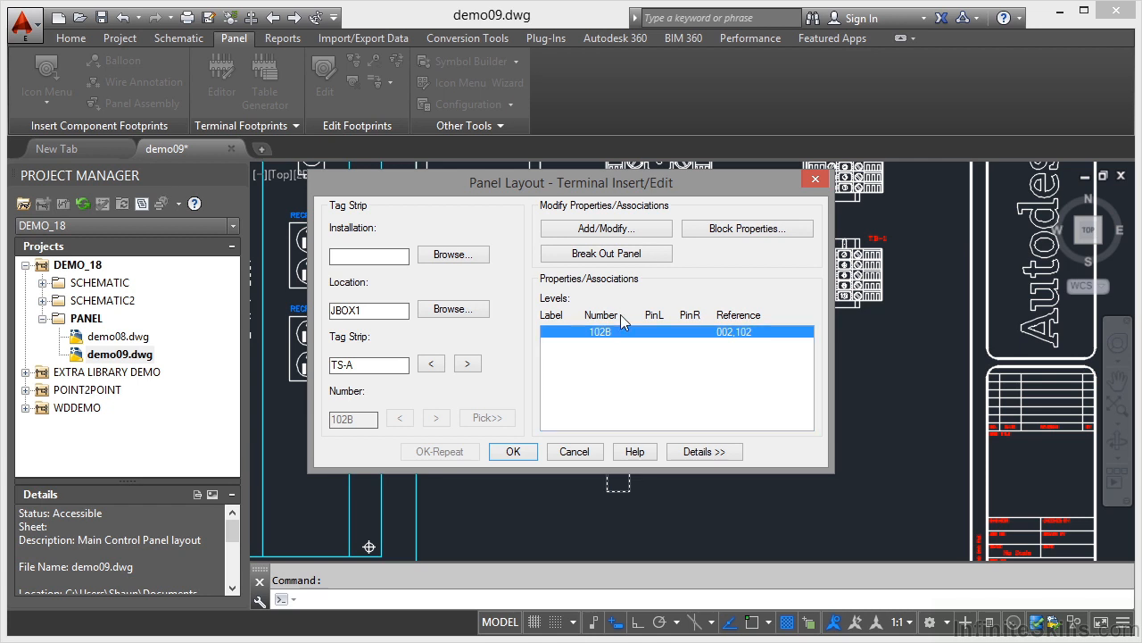
pyautogui.click(607, 230)
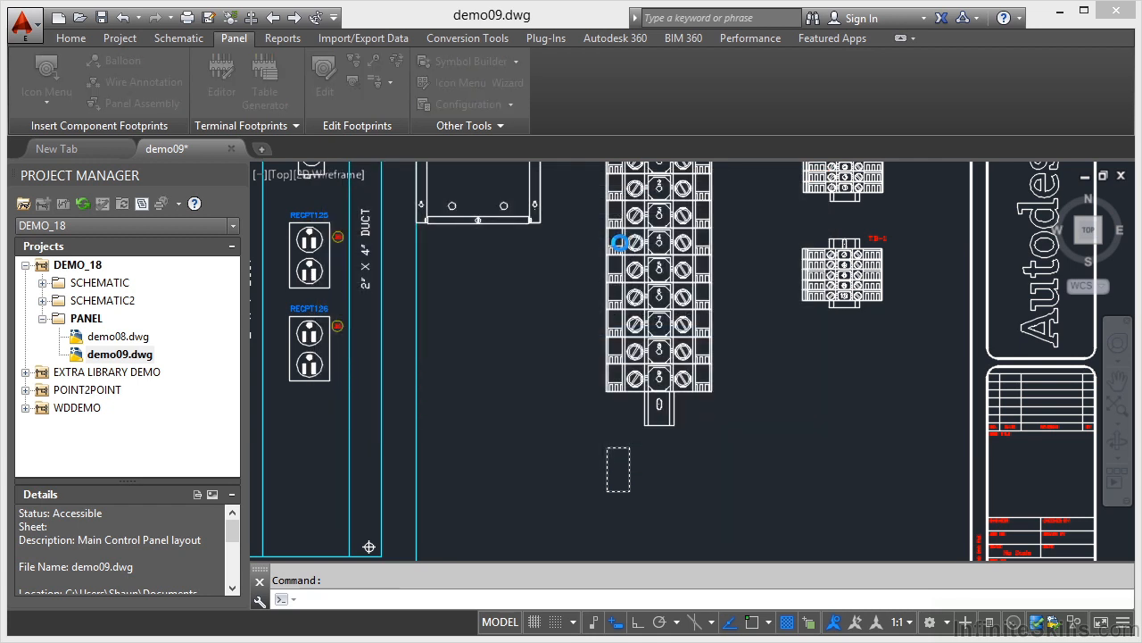
pyautogui.click(619, 242)
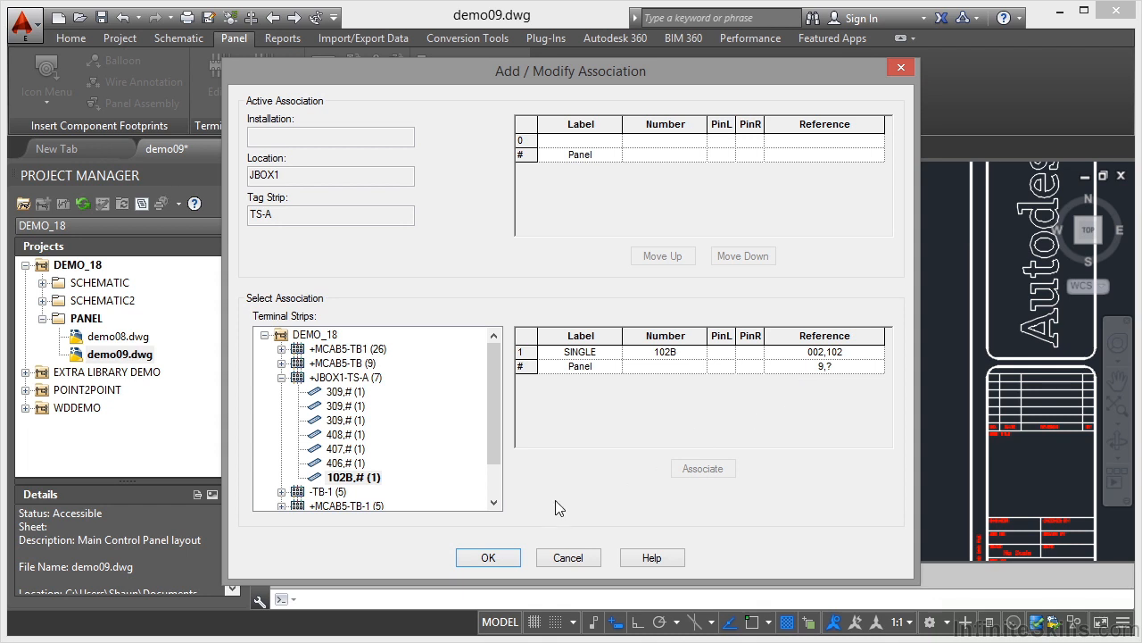
pyautogui.click(488, 557)
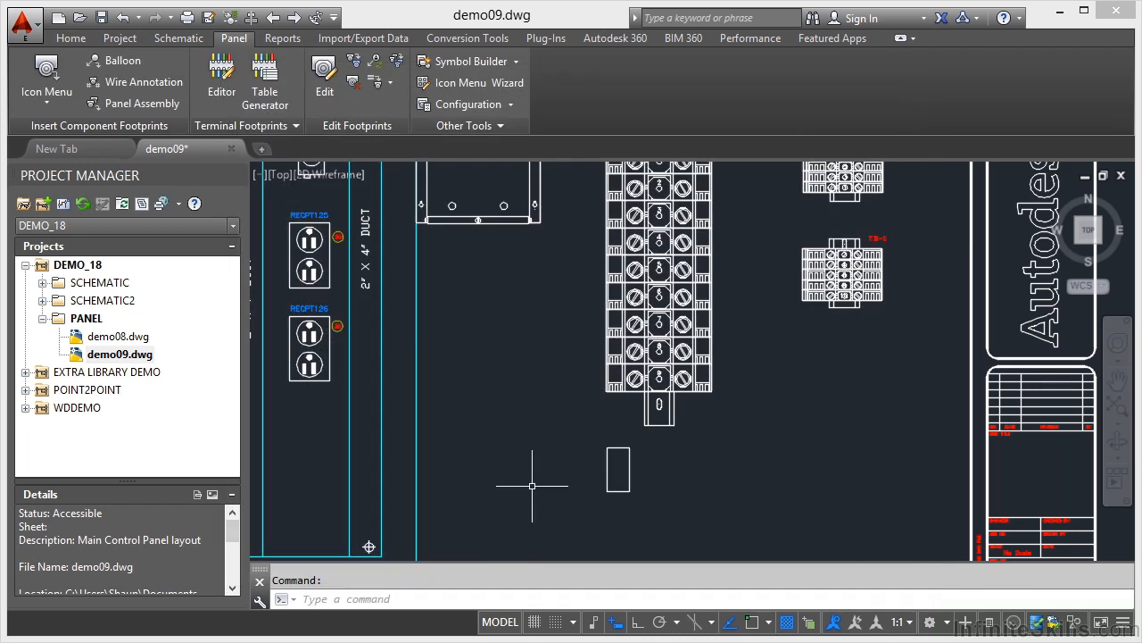